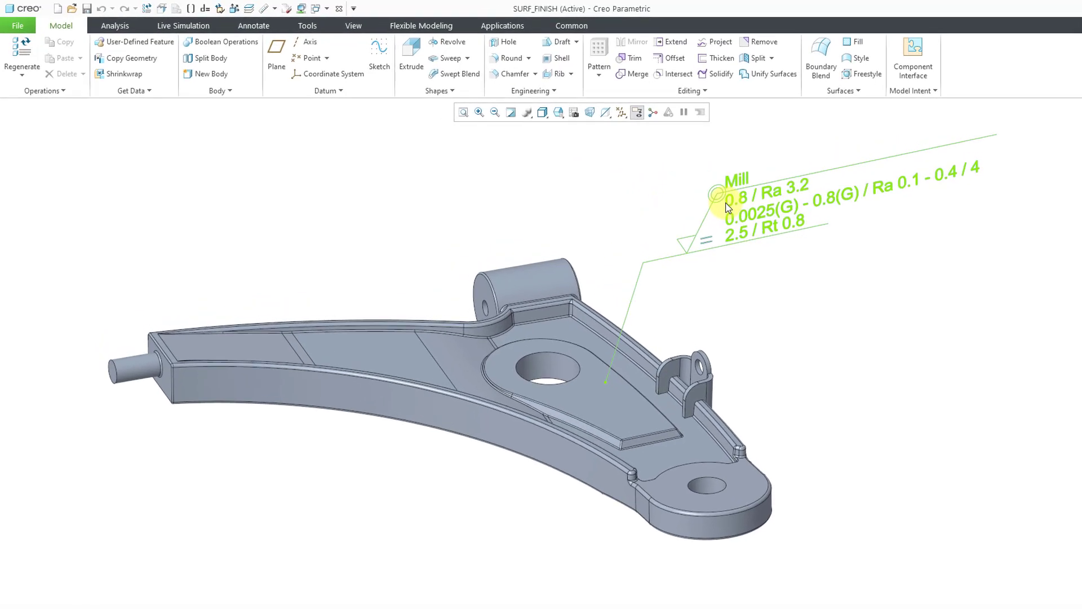
Select the bracket's Mill surface finish annotation to expose its Format and Surface Finish tabs
{"action": "left_click", "coordinate": [727, 208]}
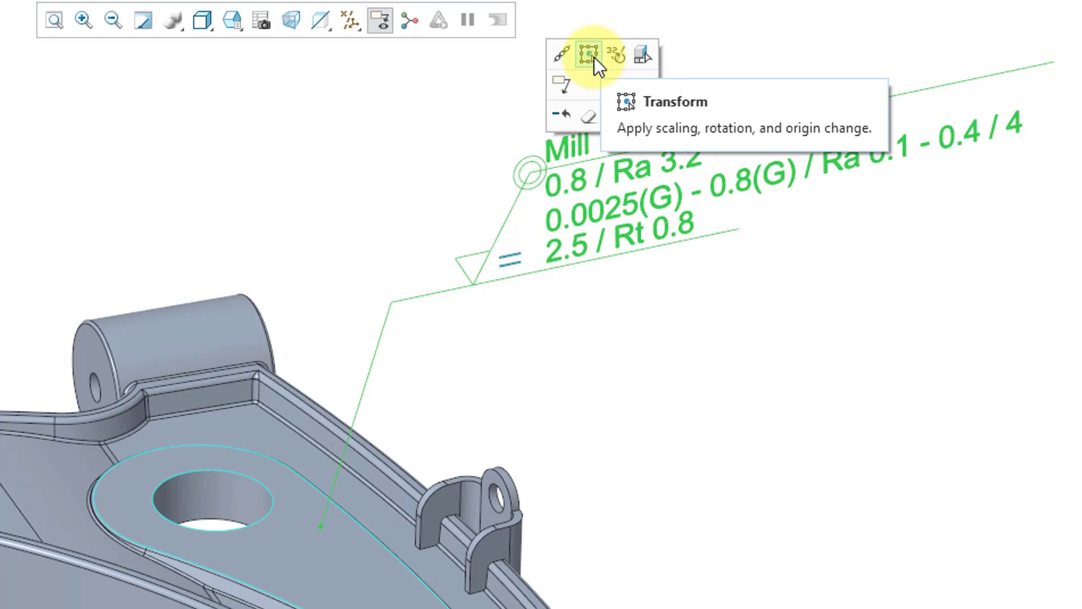
Scale the Mill annotation down to a noticeably smaller size above the part, then deselect it
{"action": "left_click", "coordinate": [593, 57]}
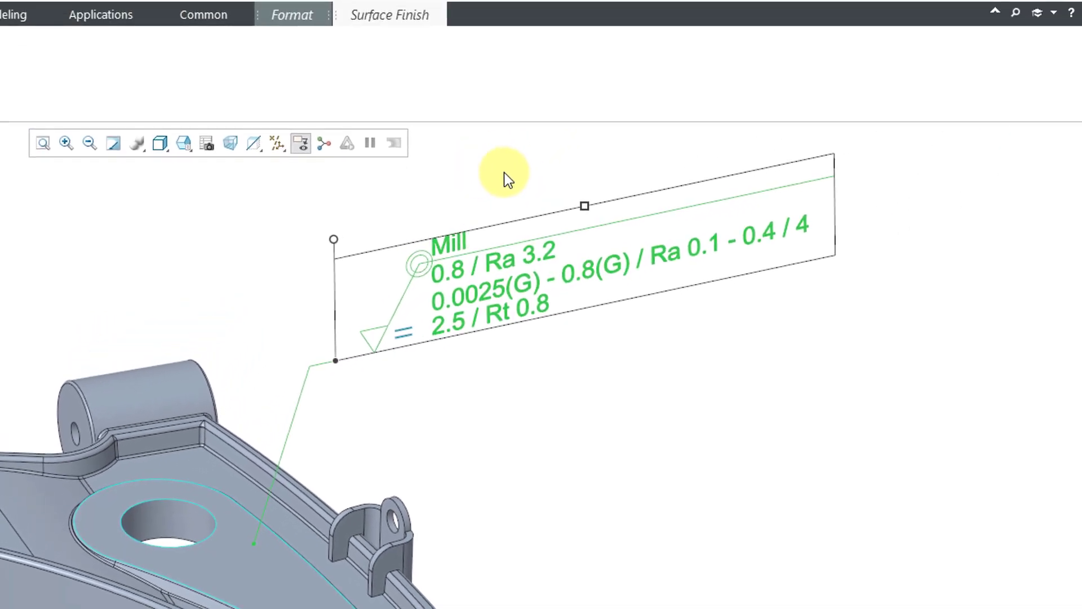
{"action": "scroll", "coordinate": [479, 406], "scroll_direction": "down", "scroll_amount": 1}
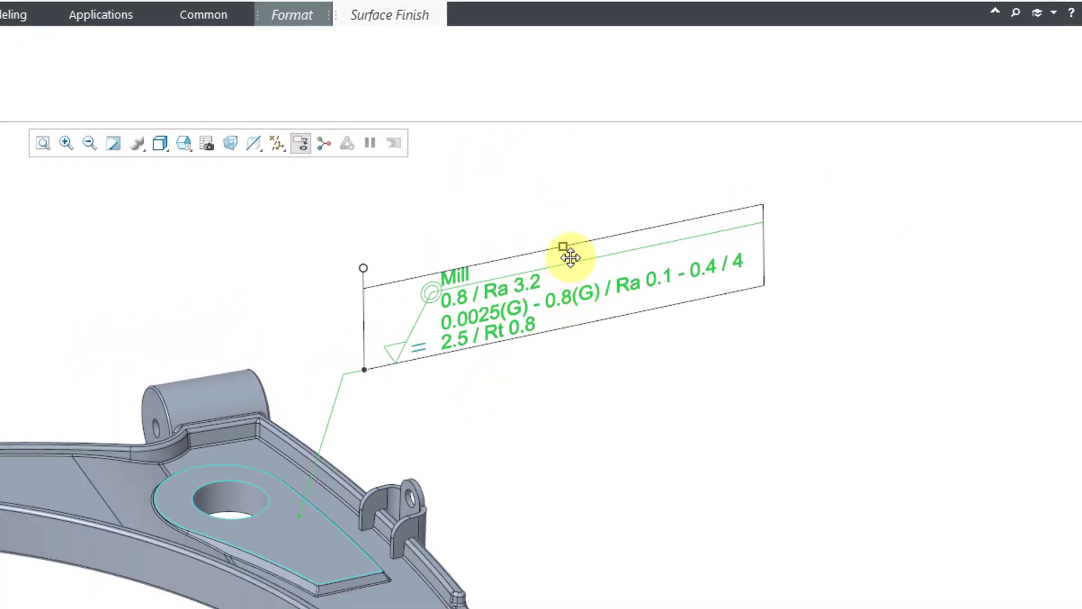
{"action": "mouse_move", "coordinate": [563, 247]}
{"action": "left_mouse_down"}
{"action": "mouse_move", "coordinate": [573, 210]}
{"action": "mouse_move", "coordinate": [478, 246]}
{"action": "mouse_move", "coordinate": [475, 293]}
{"action": "mouse_move", "coordinate": [496, 222]}
{"action": "mouse_move", "coordinate": [411, 302]}
{"action": "mouse_move", "coordinate": [466, 253]}
{"action": "mouse_move", "coordinate": [479, 225]}
{"action": "mouse_move", "coordinate": [413, 282]}
{"action": "left_mouse_up"}
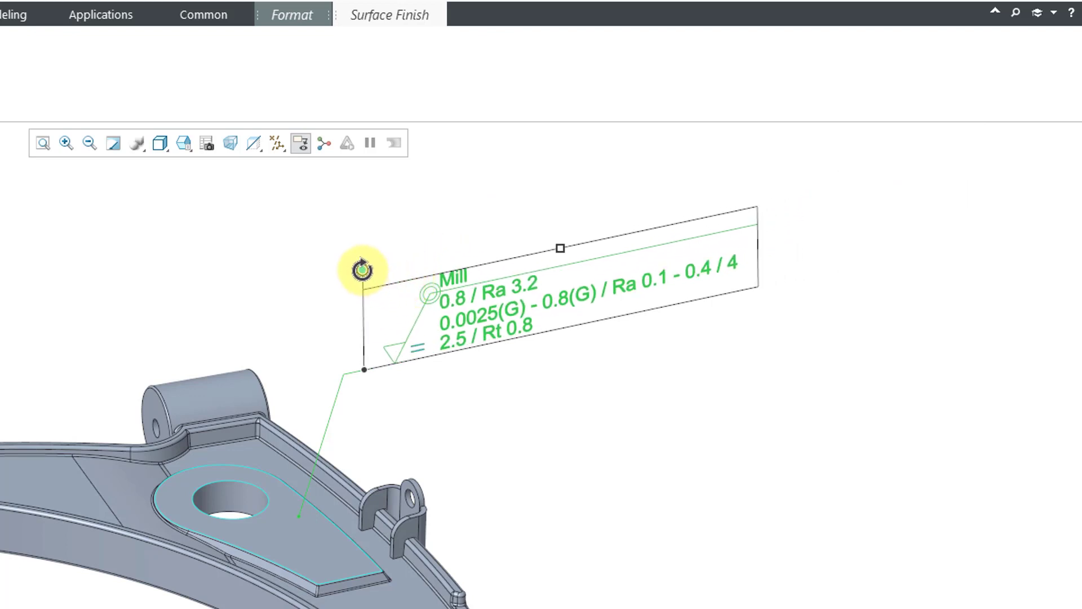
{"action": "left_click", "coordinate": [434, 253]}
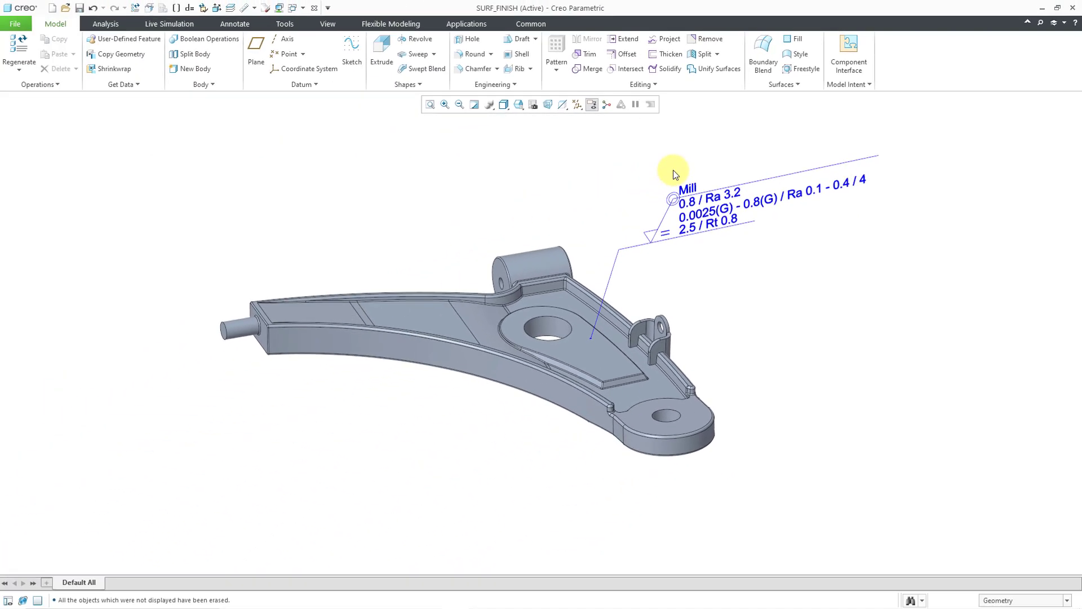
Reselect the Mill annotation to bring back its Surface Finish properties
{"action": "left_click", "coordinate": [703, 215]}
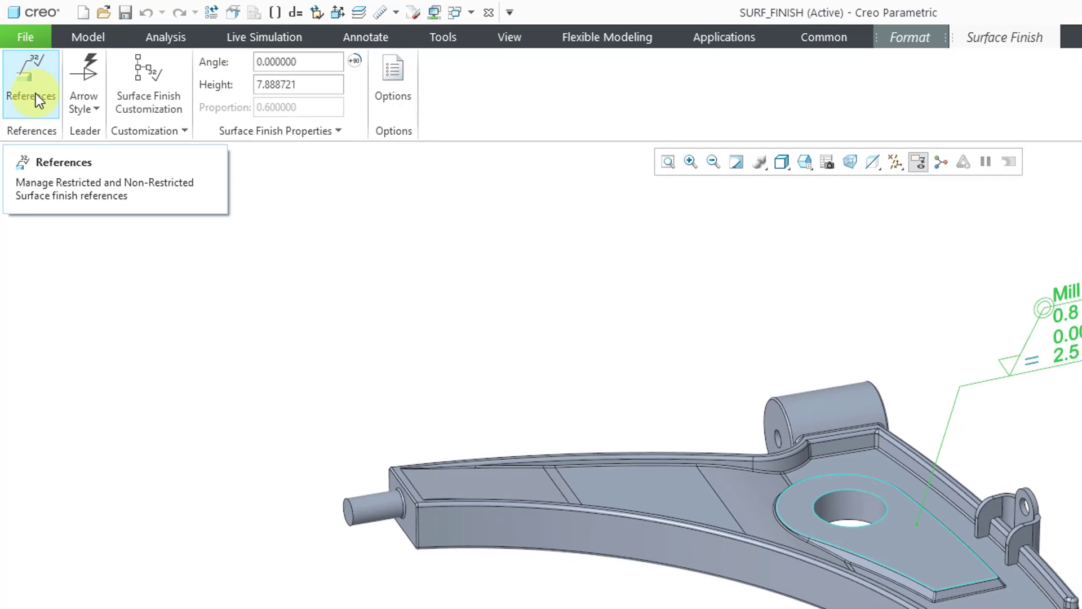
In the annotation's References, clear the Strong flag on Surf:F33(OFFSET)
{"action": "left_click", "coordinate": [34, 93]}
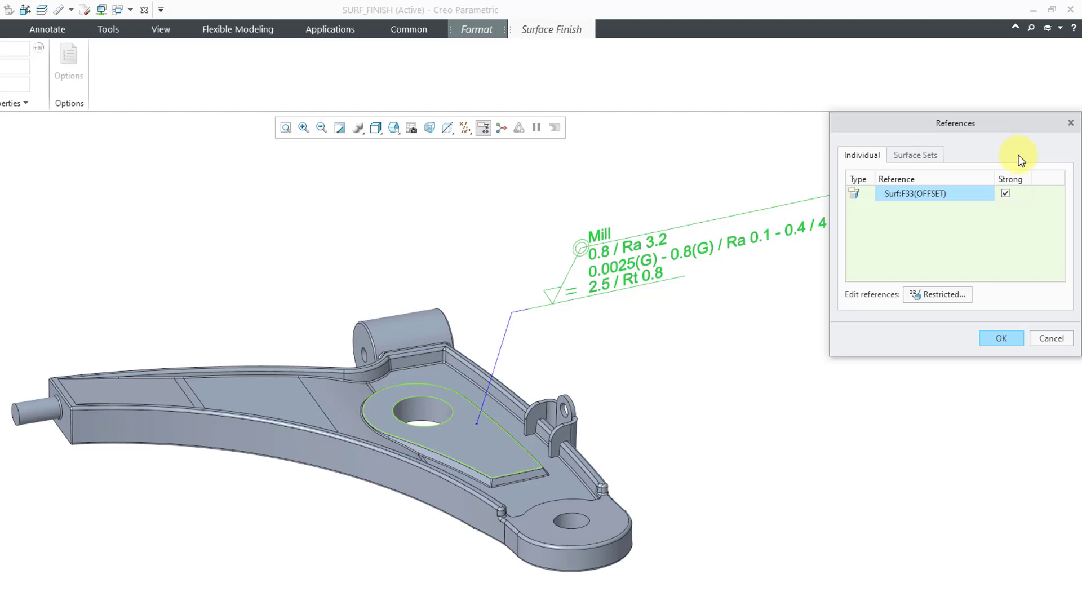
{"action": "left_click", "coordinate": [1006, 194]}
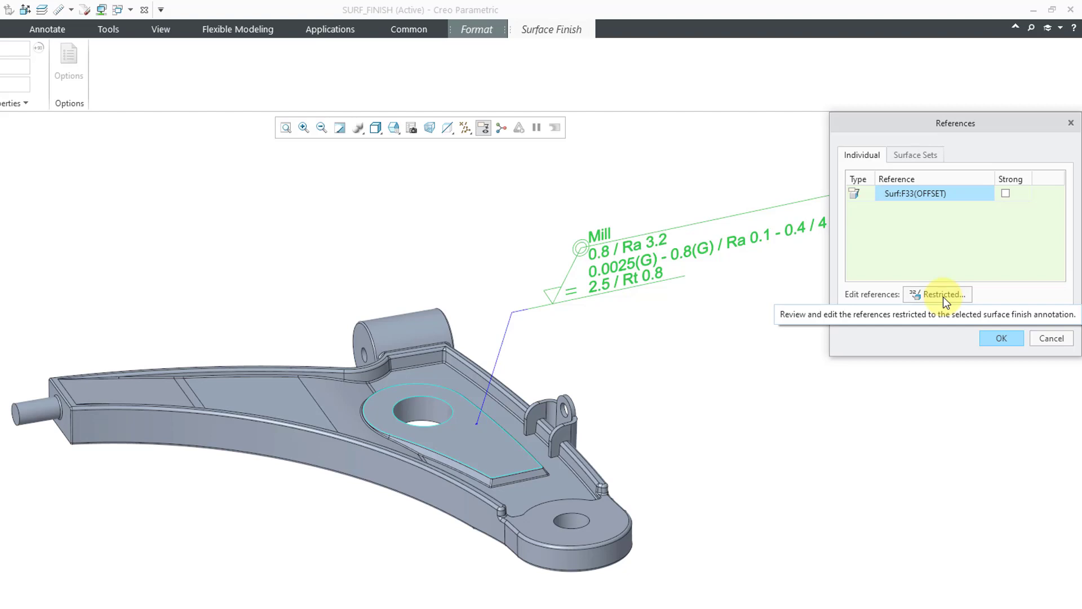
Add a new restricted surface set anchored on the Surf:F33(OFFSET) surface
{"action": "left_click", "coordinate": [942, 295]}
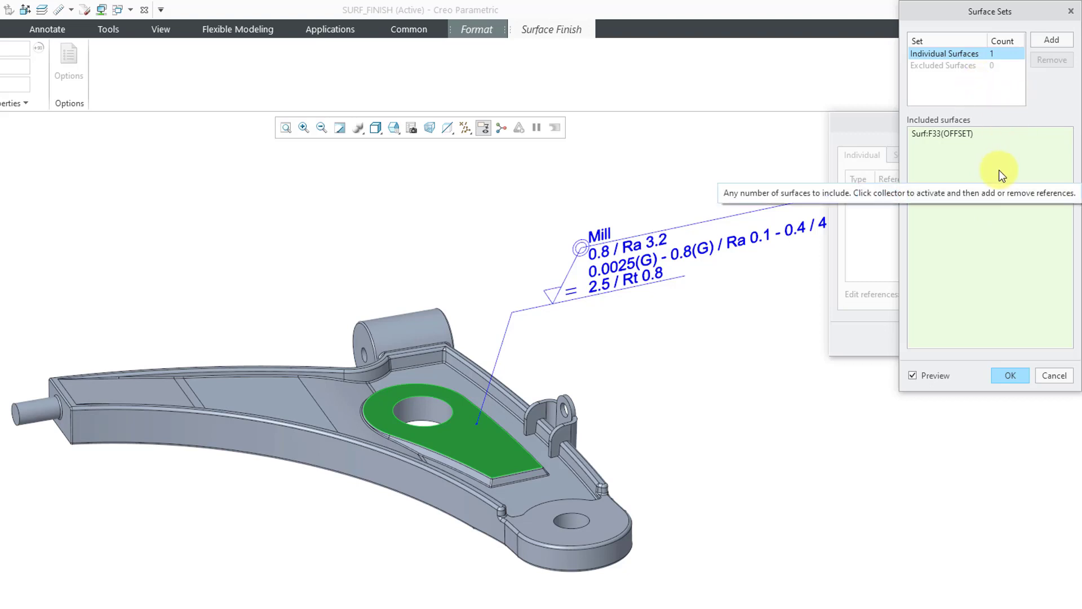
{"action": "left_click", "coordinate": [1052, 41]}
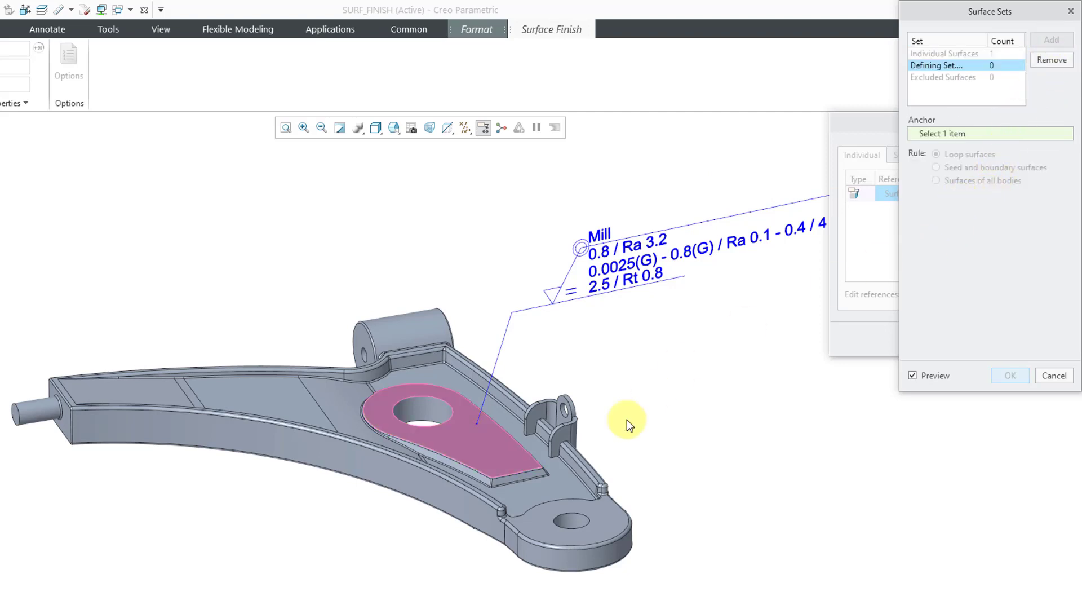
{"action": "left_click", "coordinate": [503, 458]}
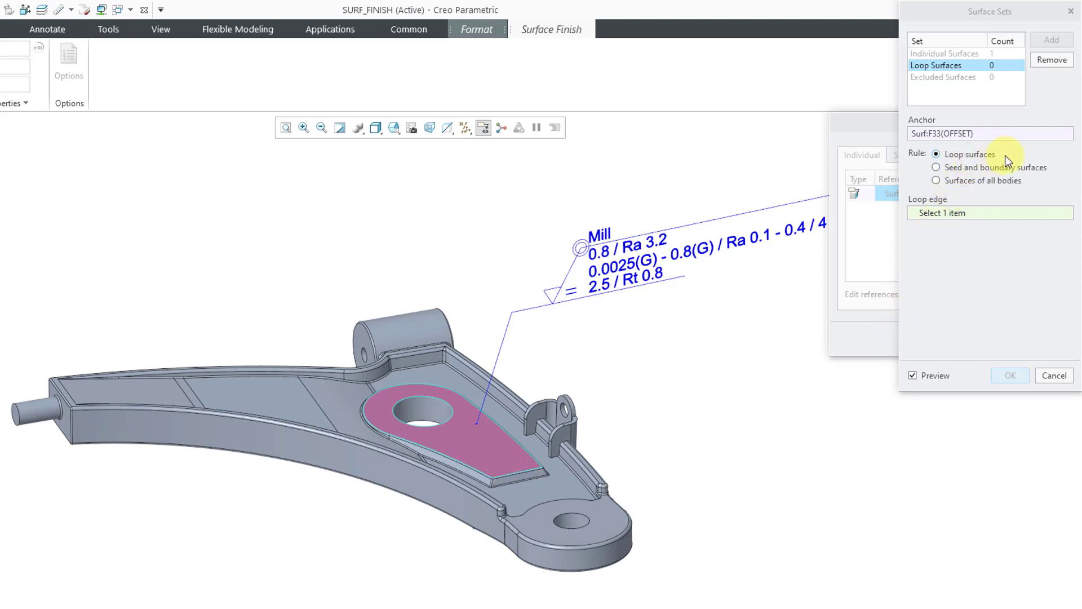
Switch the set to Seed and boundary and pick bounding faces, a round and the hole wall, leaving 23 boss surfaces
{"action": "left_click", "coordinate": [973, 167]}
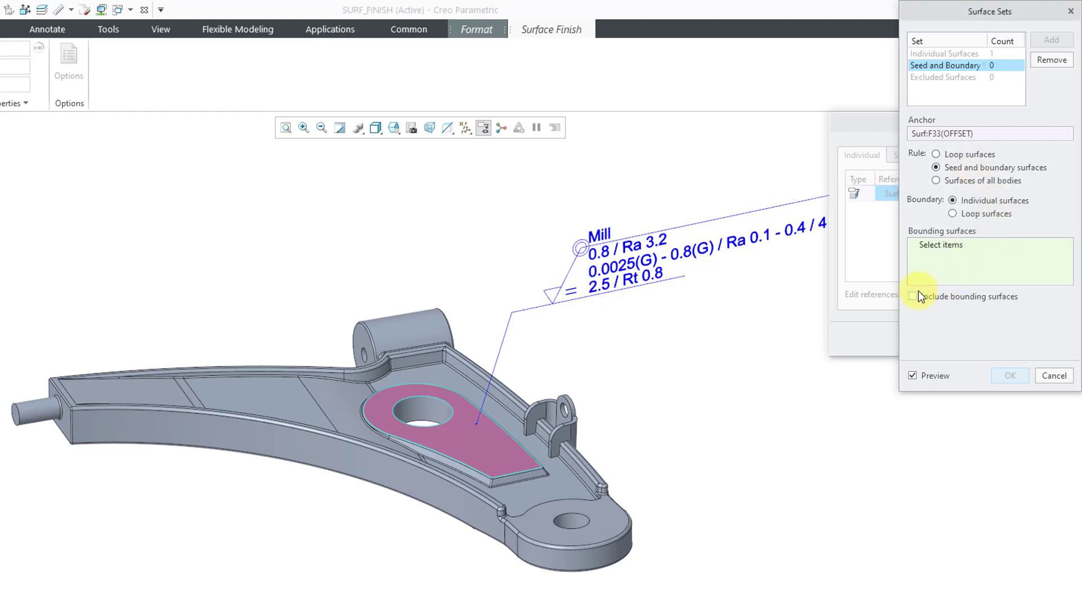
{"action": "left_click", "coordinate": [568, 483]}
{"action": "scroll", "coordinate": [445, 459], "scroll_direction": "up", "scroll_amount": 6}
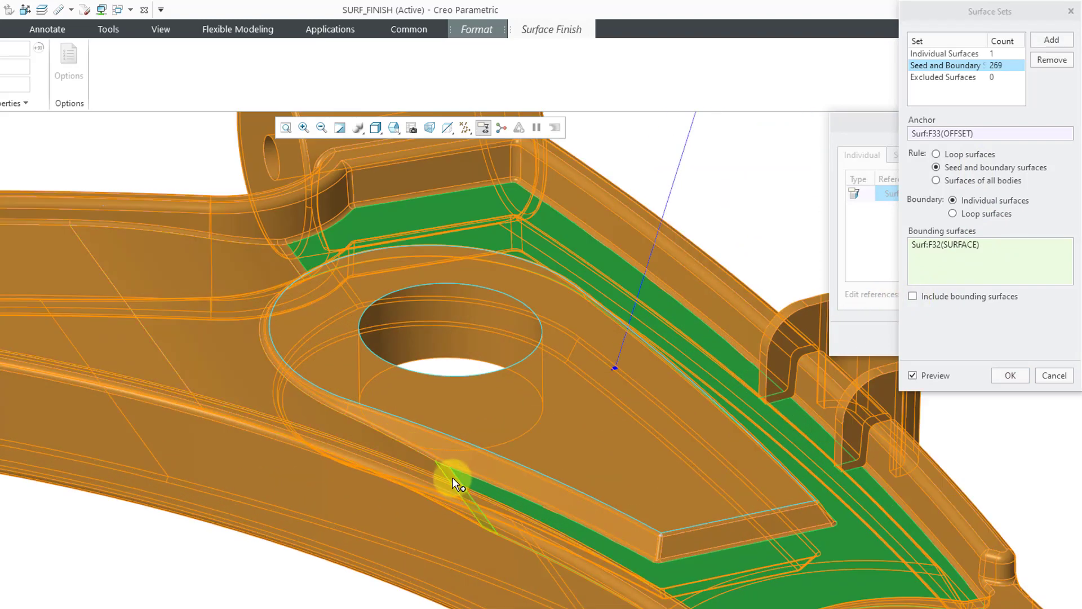
{"action": "left_click", "coordinate": [438, 475]}
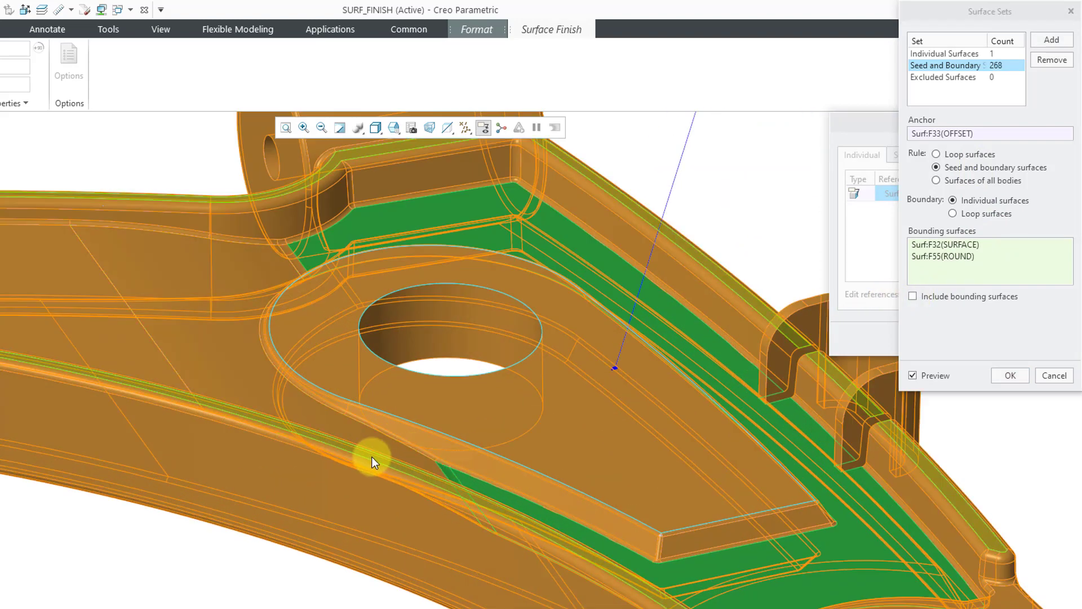
{"action": "left_click", "coordinate": [324, 421]}
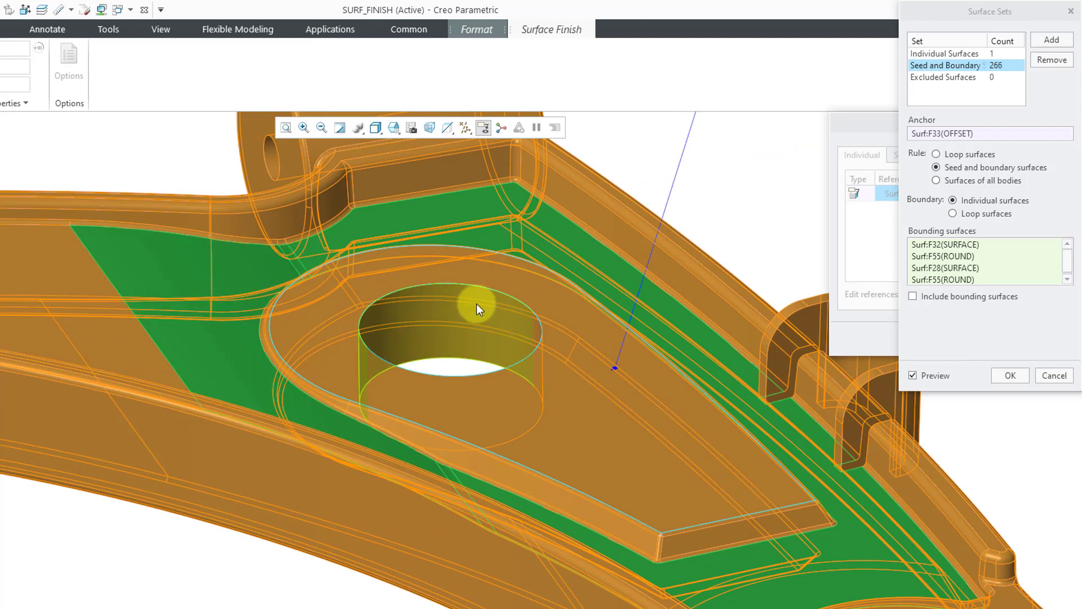
{"action": "left_click", "coordinate": [517, 318]}
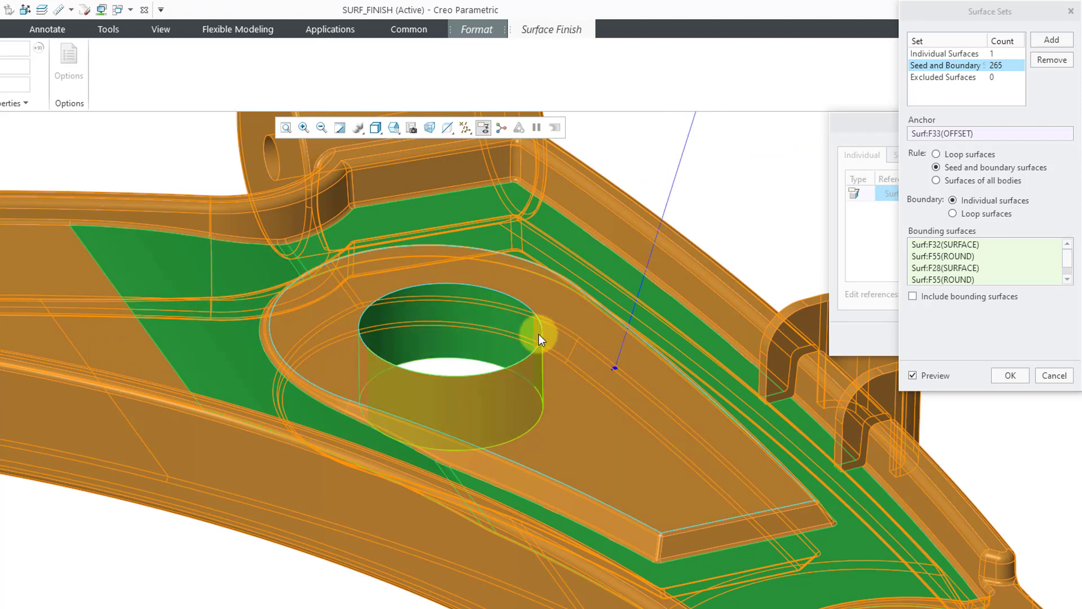
{"action": "left_click", "coordinate": [539, 334]}
{"action": "scroll", "coordinate": [539, 334], "scroll_direction": "down", "scroll_amount": 3}
{"action": "scroll", "coordinate": [529, 332], "scroll_direction": "down", "scroll_amount": 3}
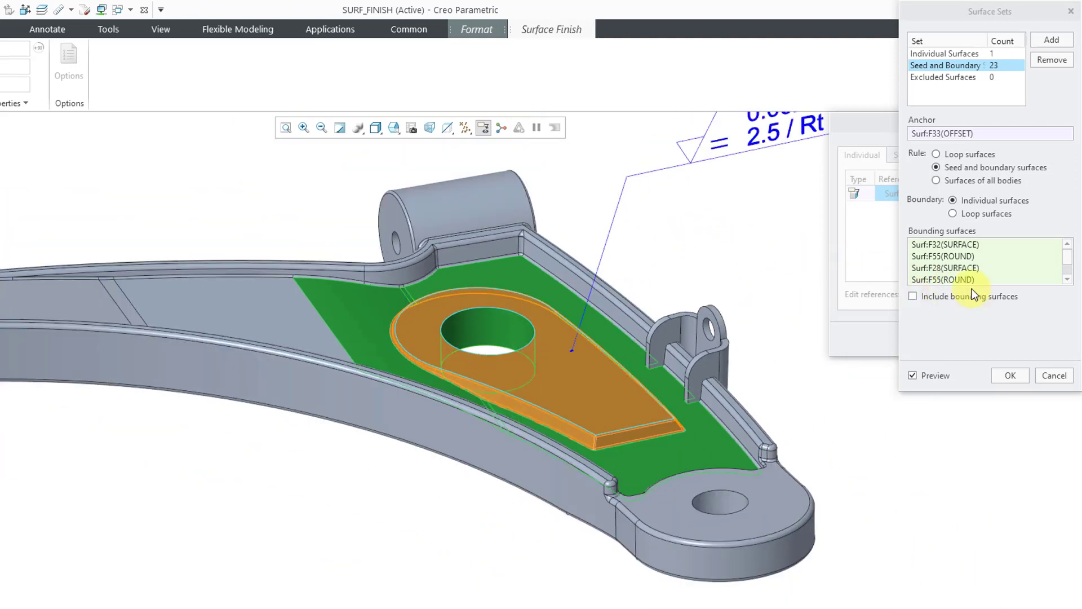
{"action": "left_click", "coordinate": [1011, 377]}
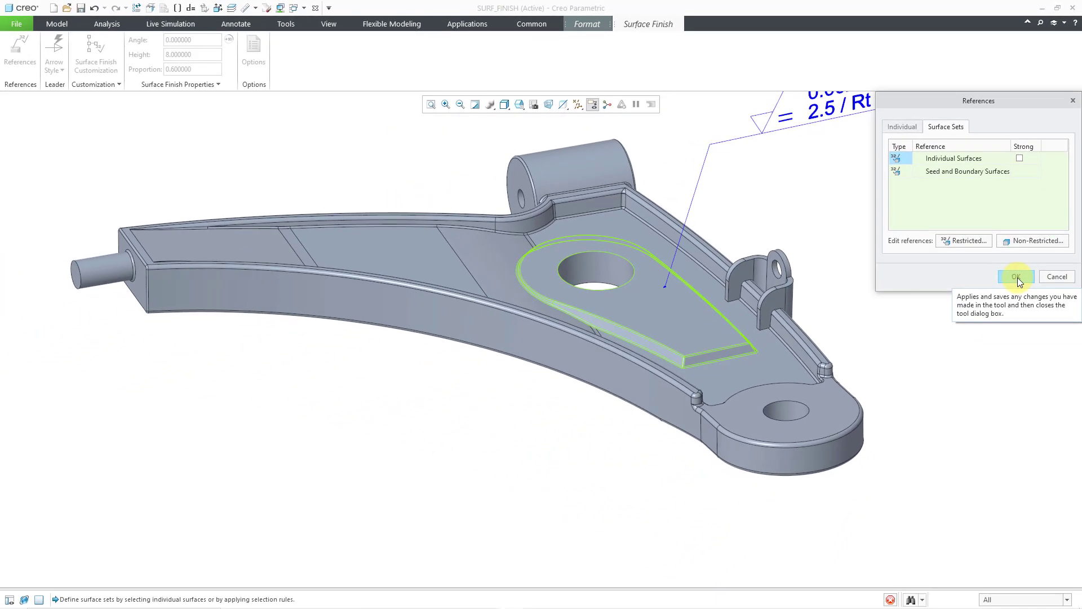
Confirm the references, then run a Semantic Query showing the annotation is linked to the raised boss
{"action": "left_click", "coordinate": [1017, 277]}
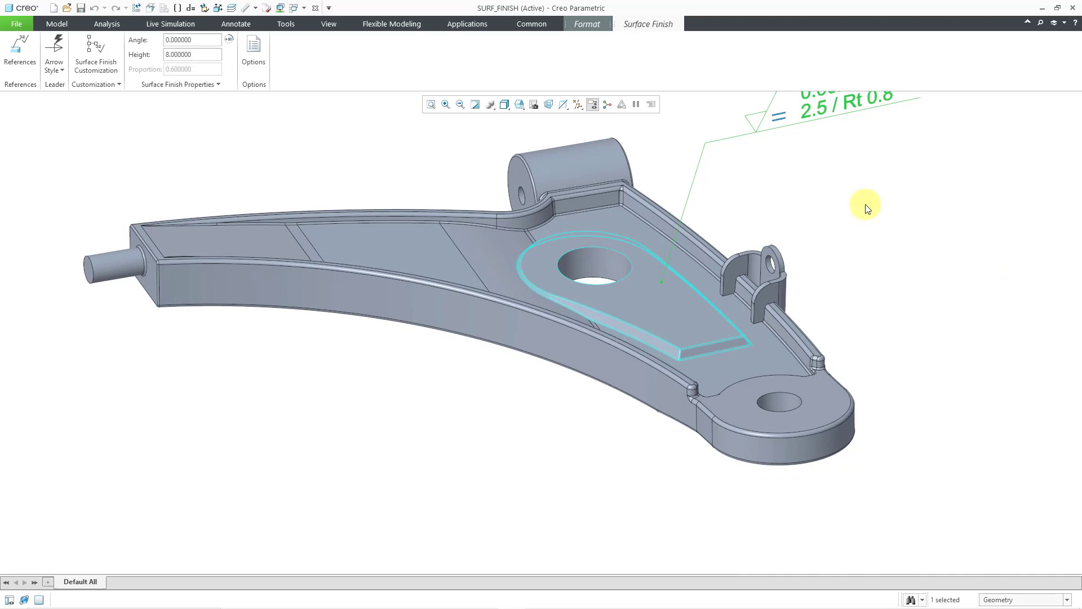
{"action": "right_click", "coordinate": [867, 208]}
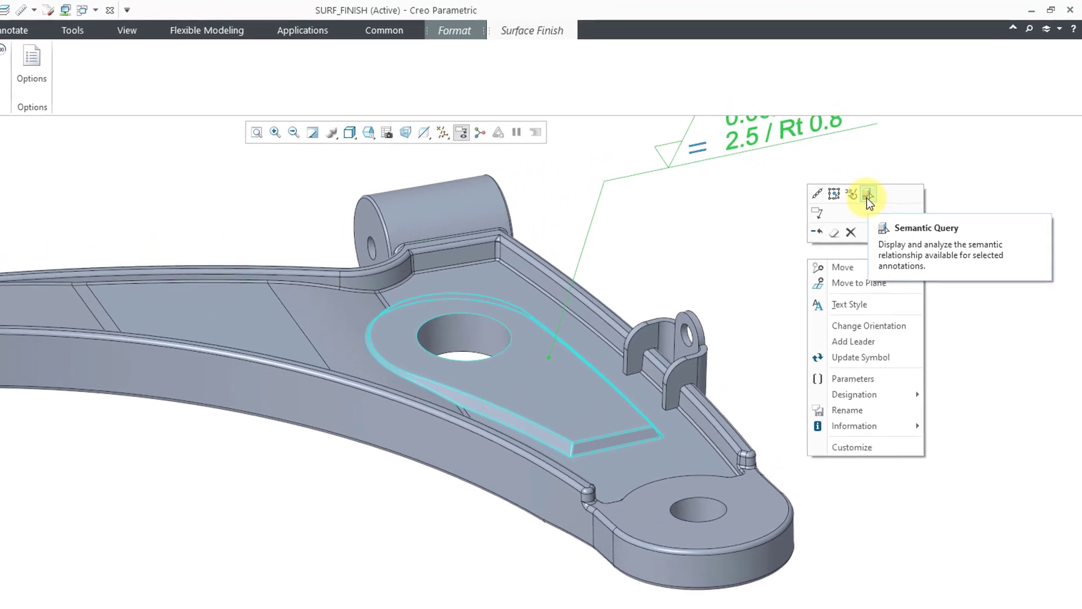
{"action": "left_click", "coordinate": [864, 201]}
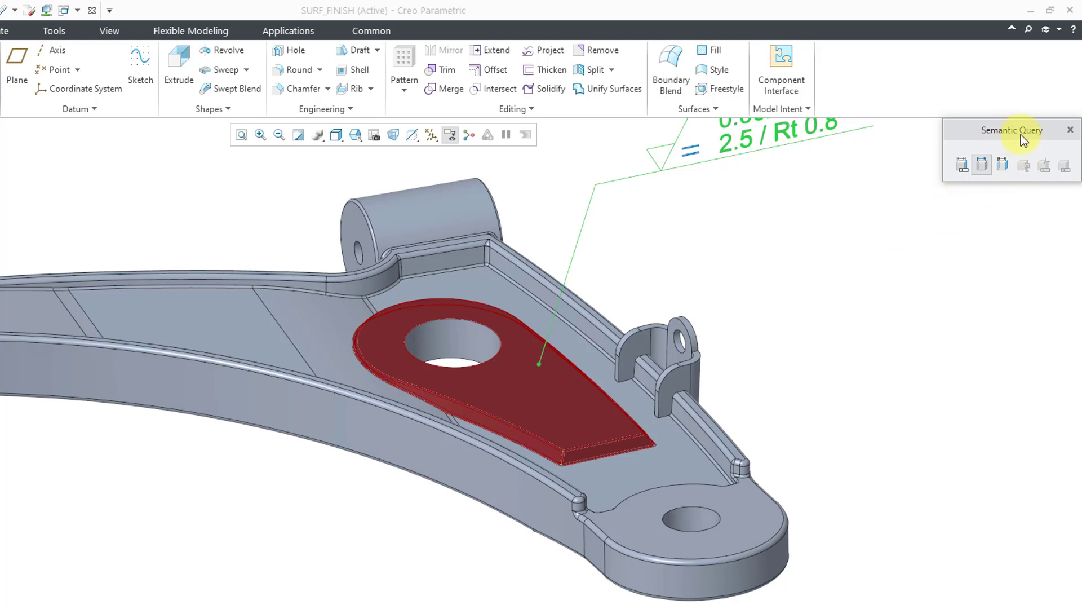
{"action": "left_click", "coordinate": [983, 167]}
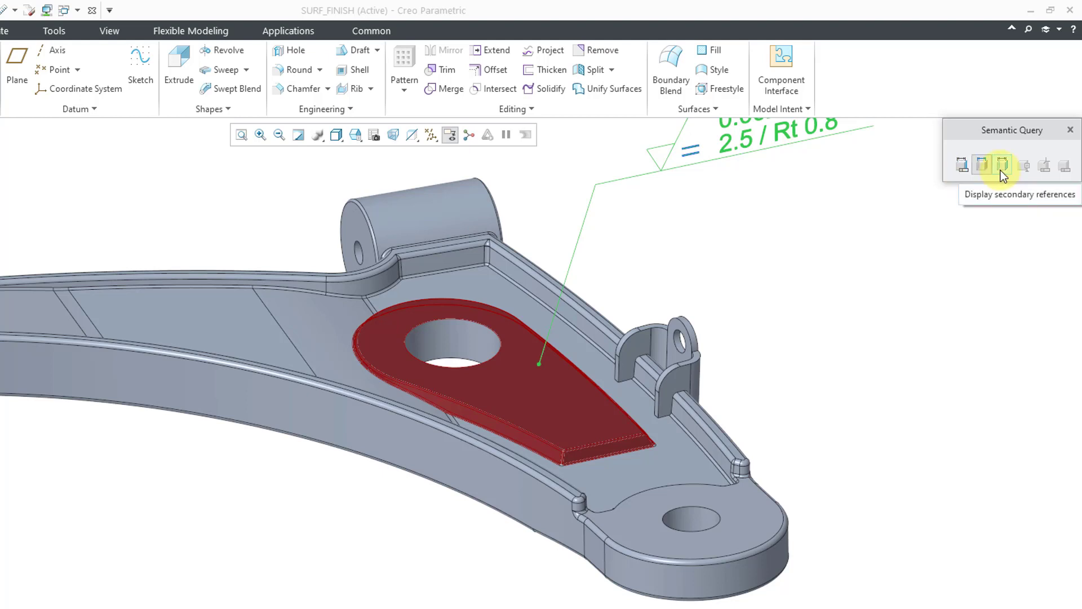
Close the semantic query and bring up the annotation's Designation submenu
{"action": "left_click", "coordinate": [1069, 131]}
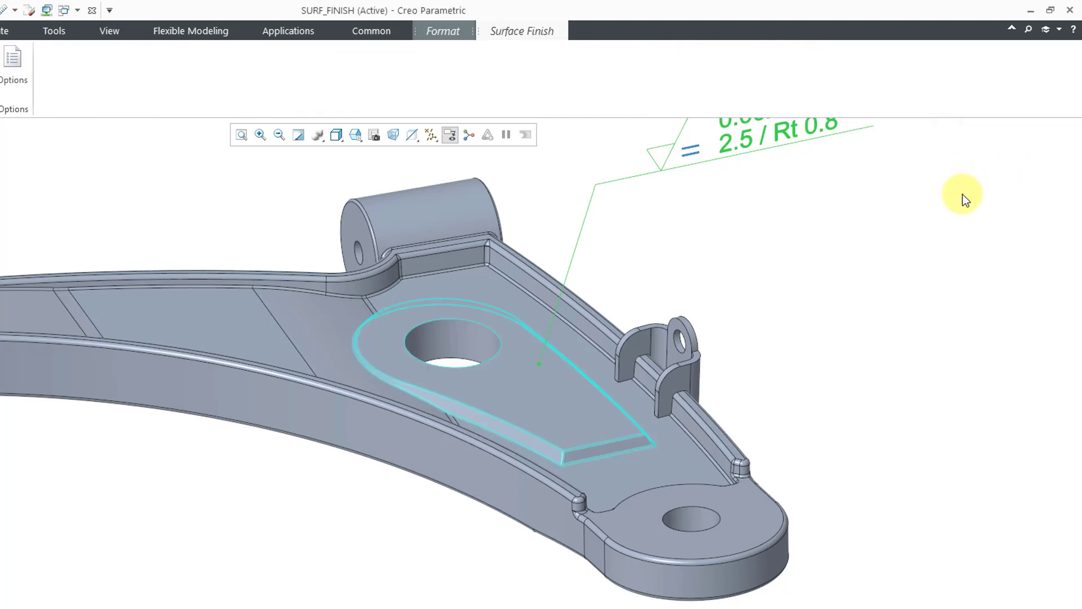
{"action": "right_click", "coordinate": [805, 244]}
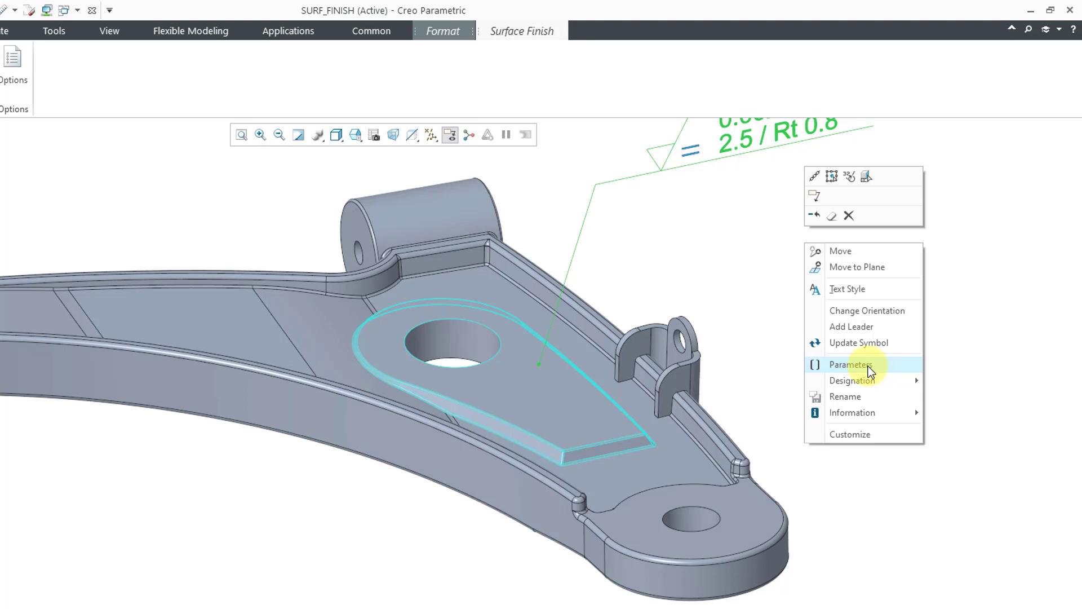
{"action": "mouse_move", "coordinate": [873, 380]}
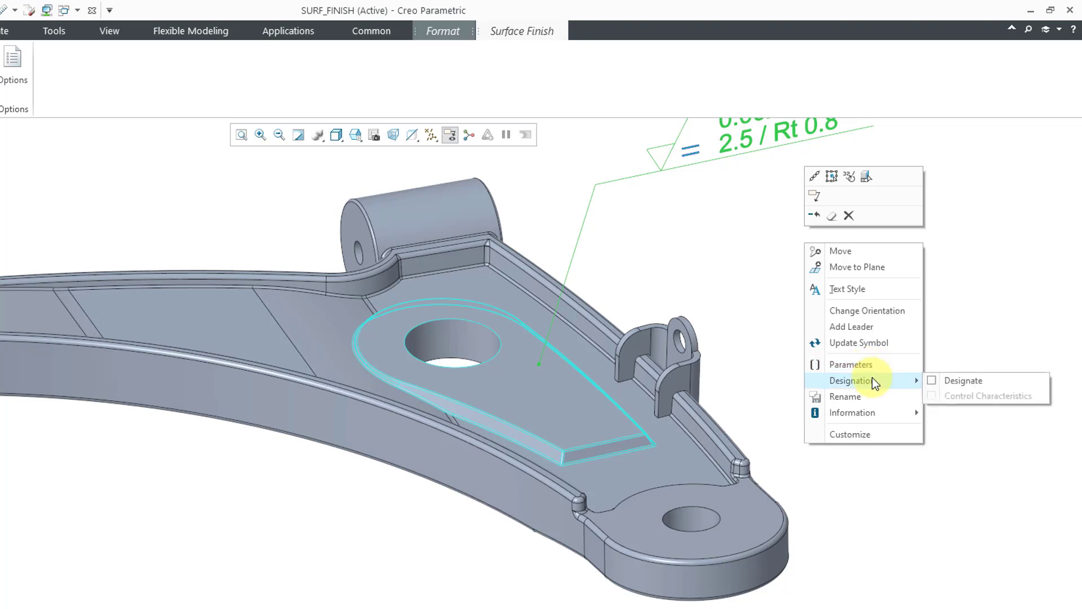
Designate the Mill annotation with Control Characteristics enabled and complete the edit
{"action": "left_click", "coordinate": [935, 379]}
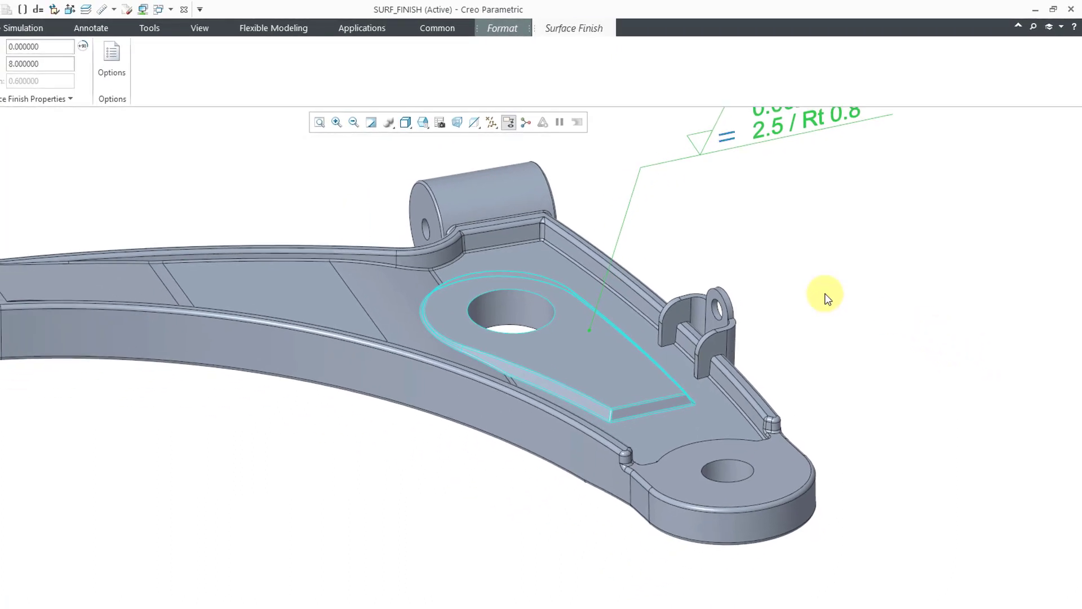
{"action": "left_click", "coordinate": [112, 62]}
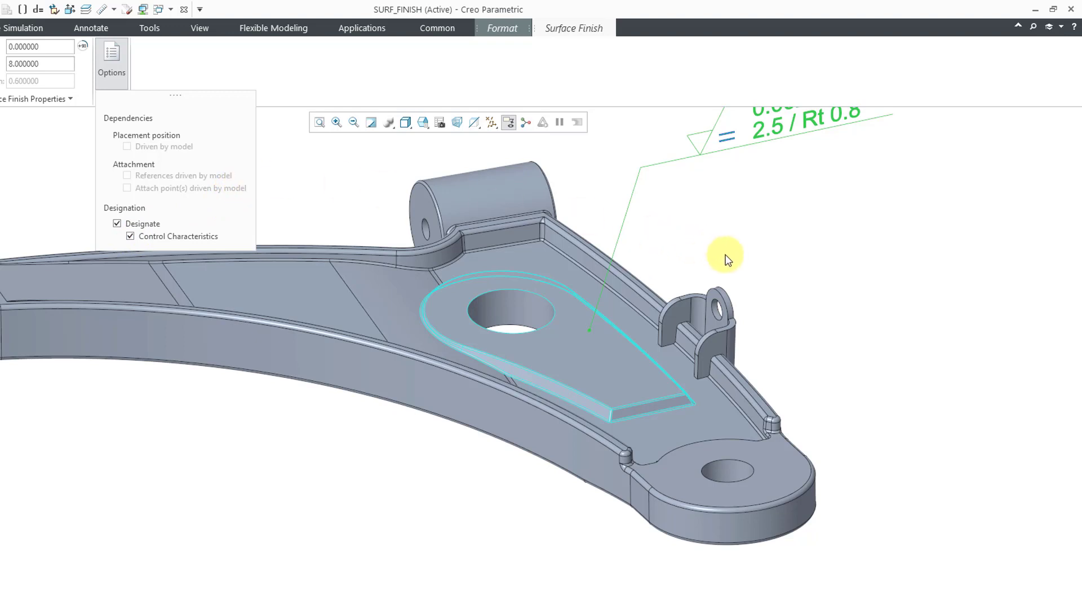
{"action": "middle_click", "coordinate": [752, 254]}
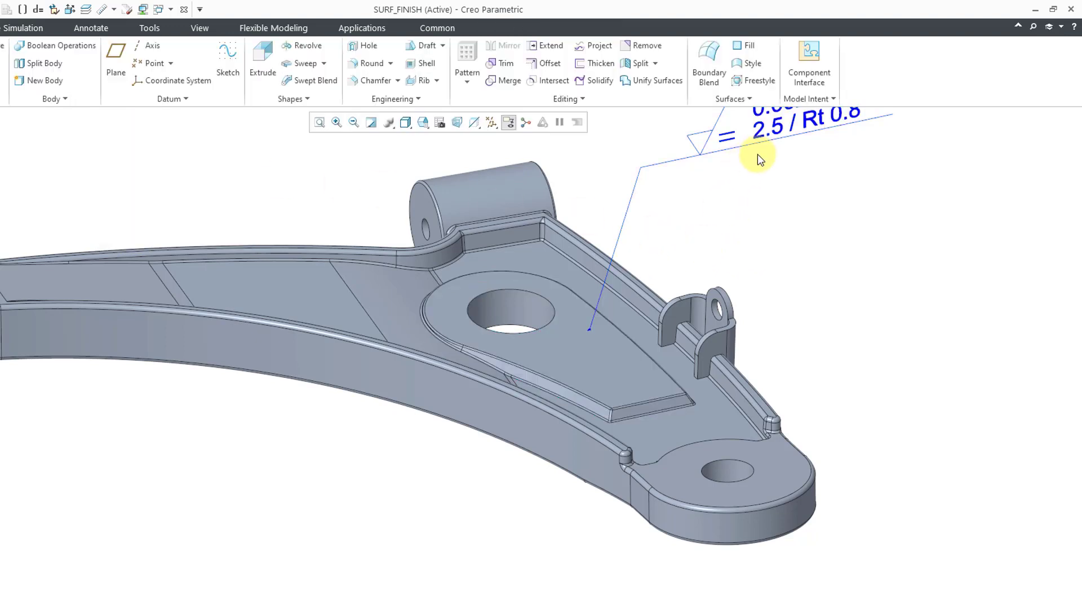
Open the SF0 annotation's Parameters and widen the Name column to read the PTC_SF parameter names
{"action": "left_click", "coordinate": [761, 138]}
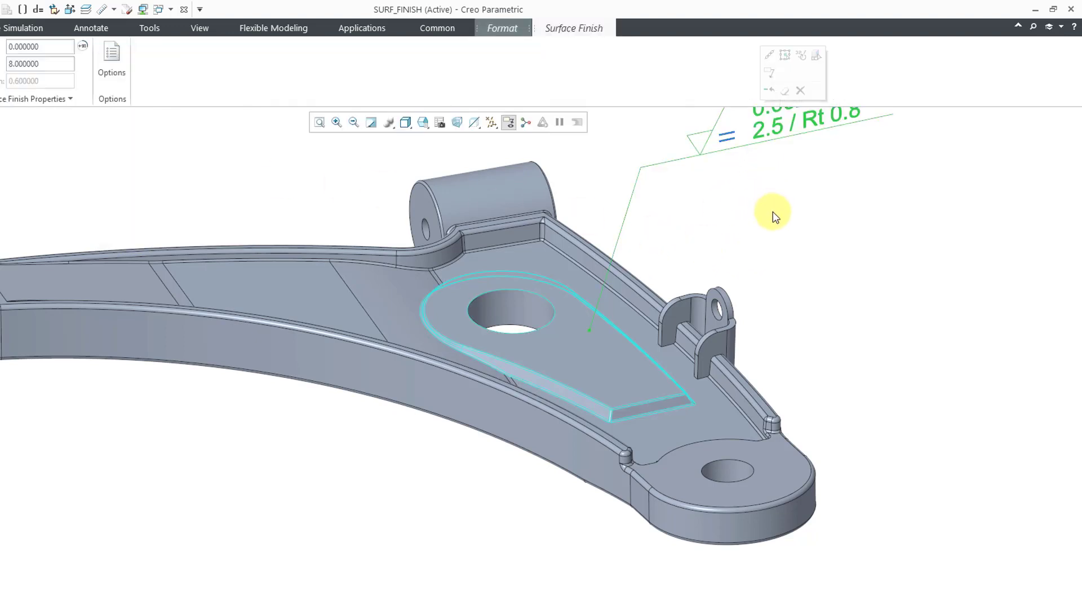
{"action": "right_click", "coordinate": [788, 249]}
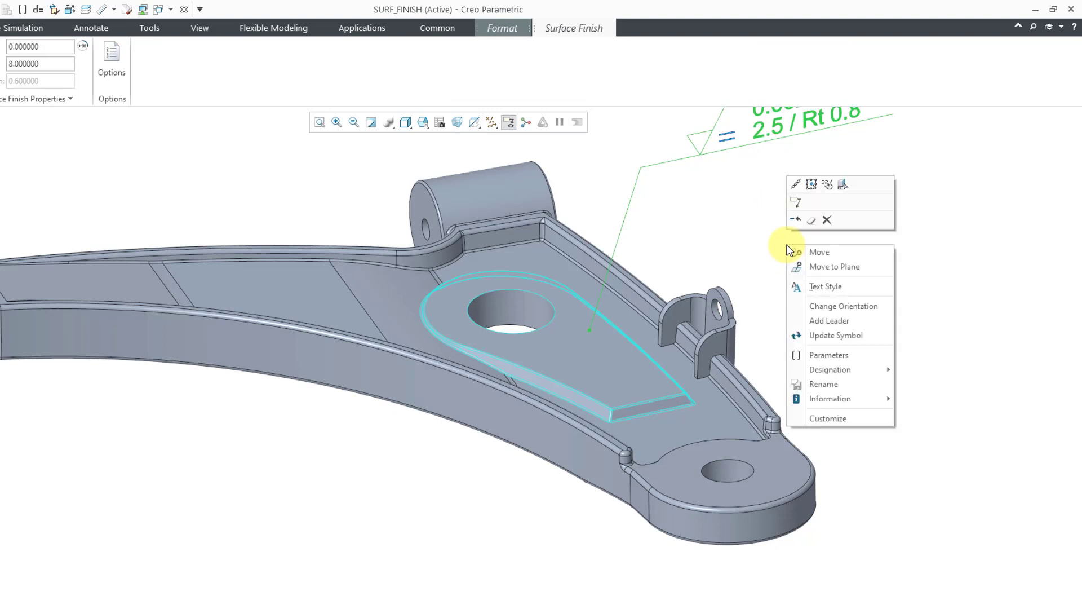
{"action": "left_click", "coordinate": [849, 358]}
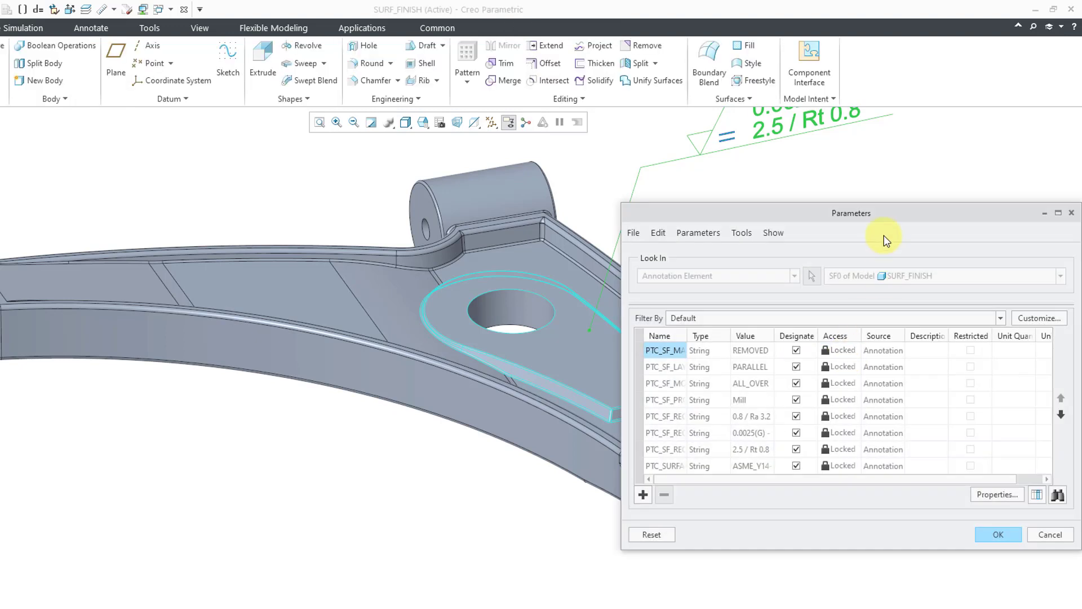
{"action": "left_click_drag", "start_coordinate": [686, 334], "coordinate": [775, 331]}
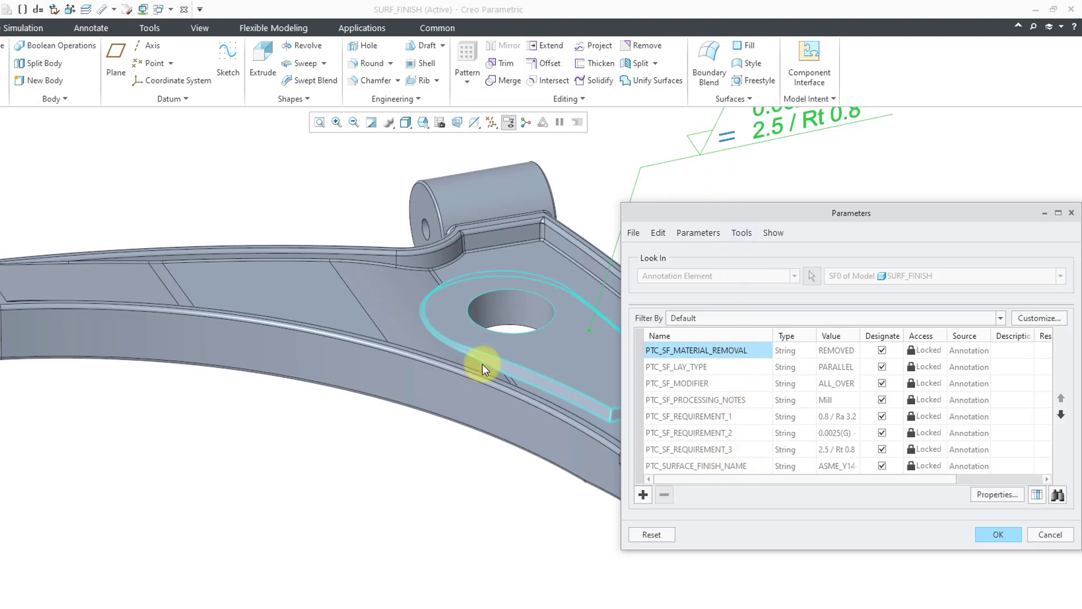
Lower the Parameters dialog and widen its Value column so full values like Ra 0.1 - 0.4 show
{"action": "scroll", "coordinate": [307, 486], "scroll_direction": "up", "scroll_amount": 2}
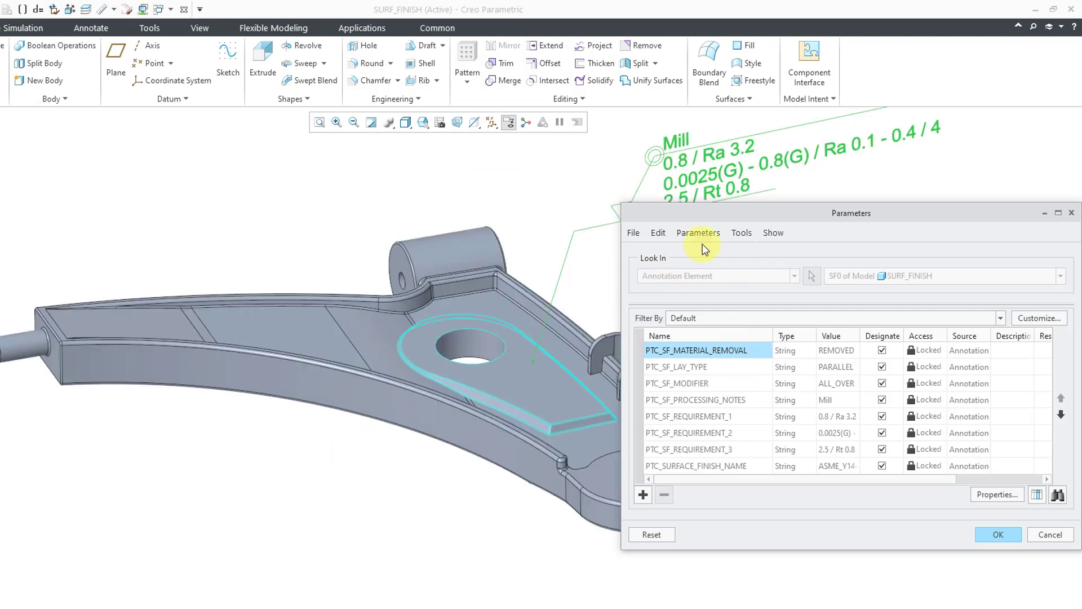
{"action": "left_click_drag", "start_coordinate": [707, 212], "coordinate": [689, 259]}
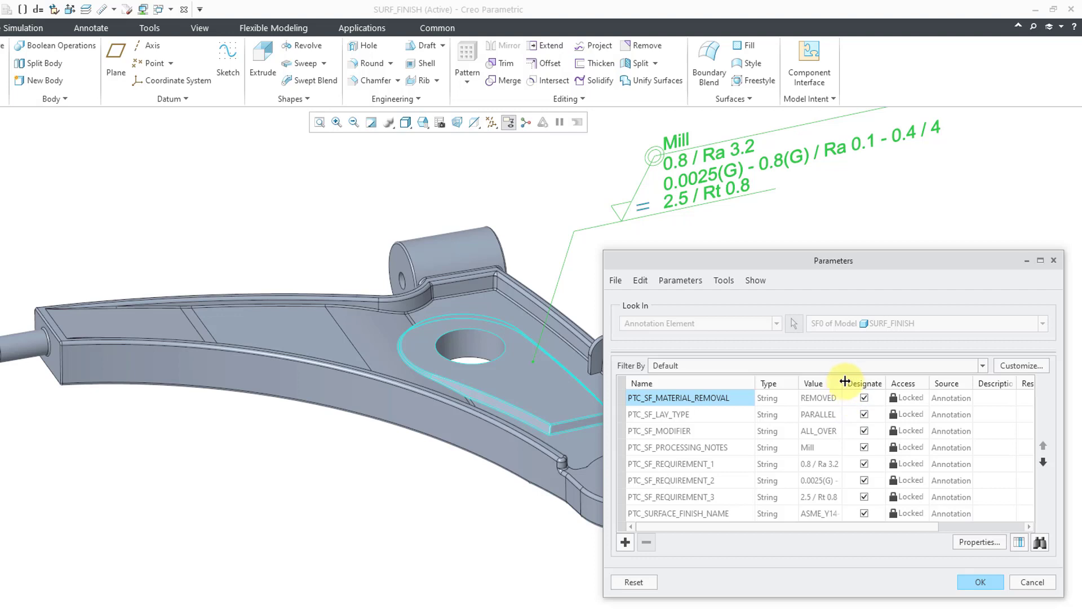
{"action": "left_click_drag", "start_coordinate": [851, 379], "coordinate": [920, 374]}
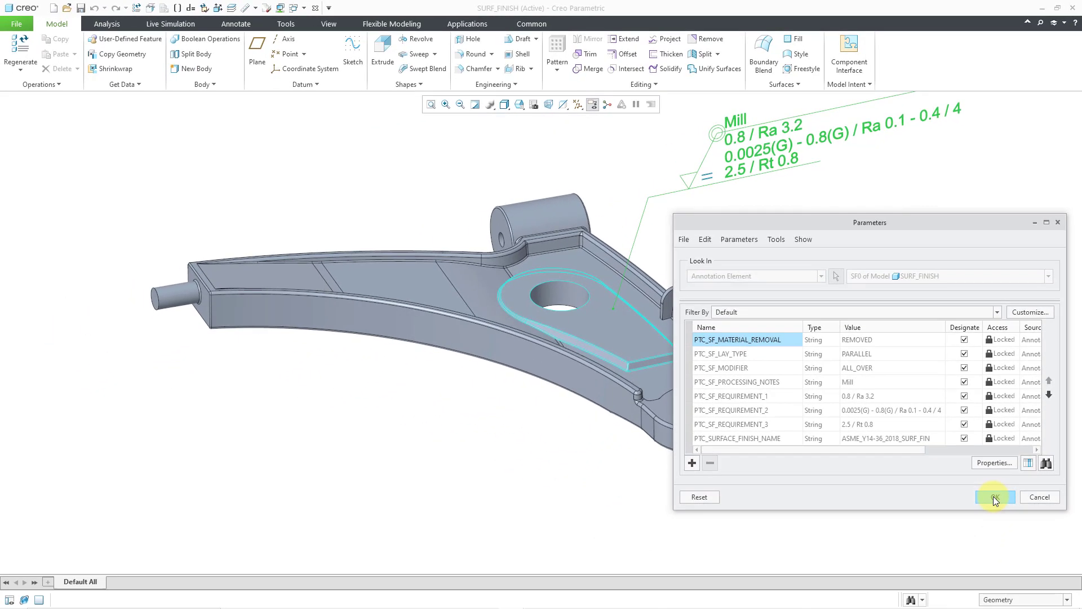
Accept the annotation parameters and pan the bracket with its Mill surface finish annotation into view
{"action": "left_click", "coordinate": [993, 496]}
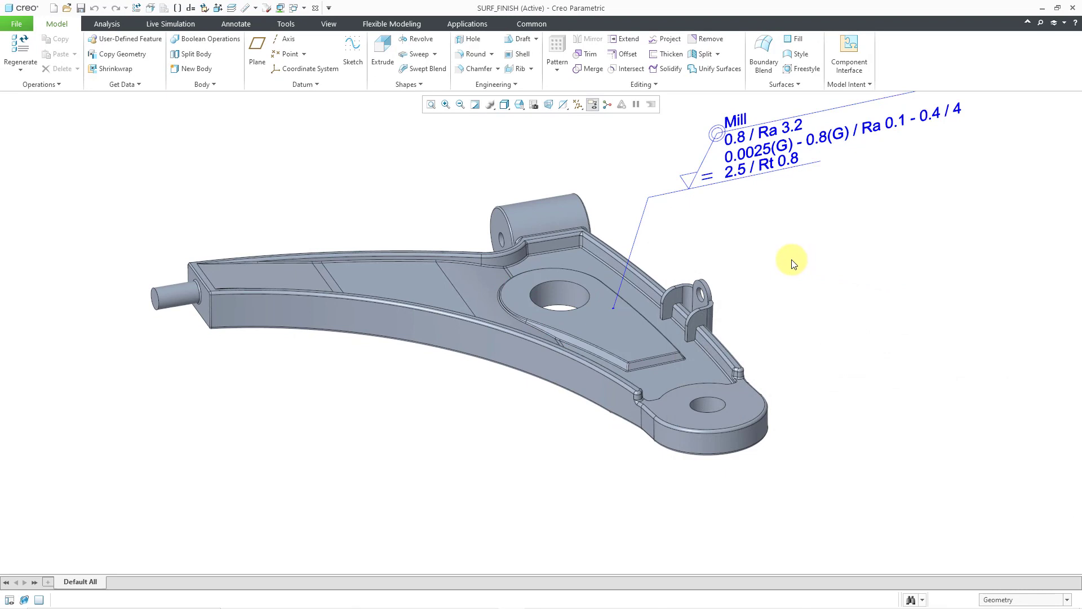
{"action": "middle_click_drag", "start_coordinate": [794, 262], "coordinate": [726, 308], "text": "shift"}
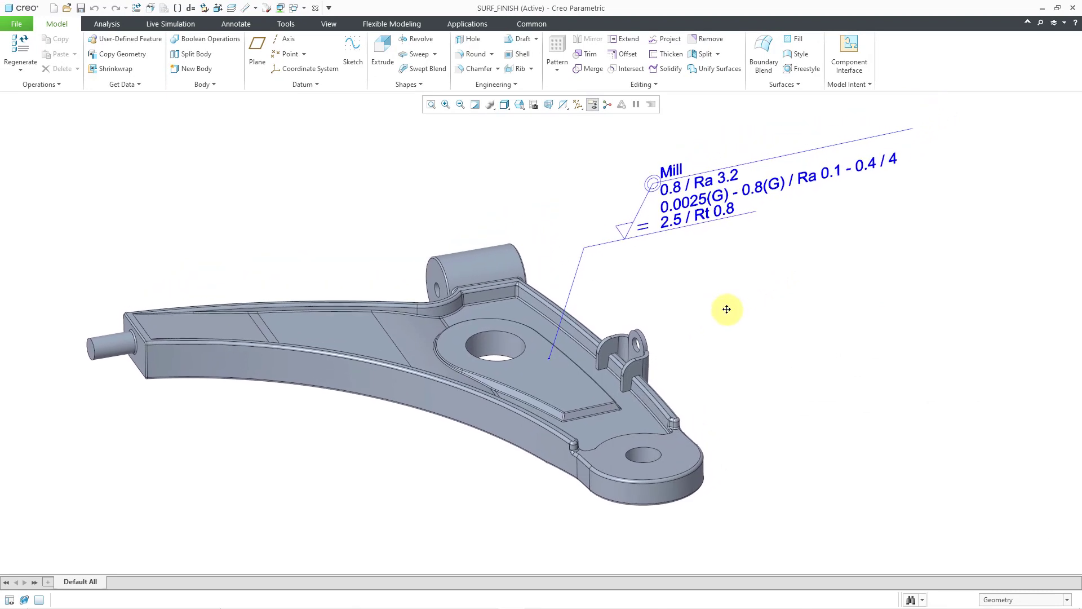